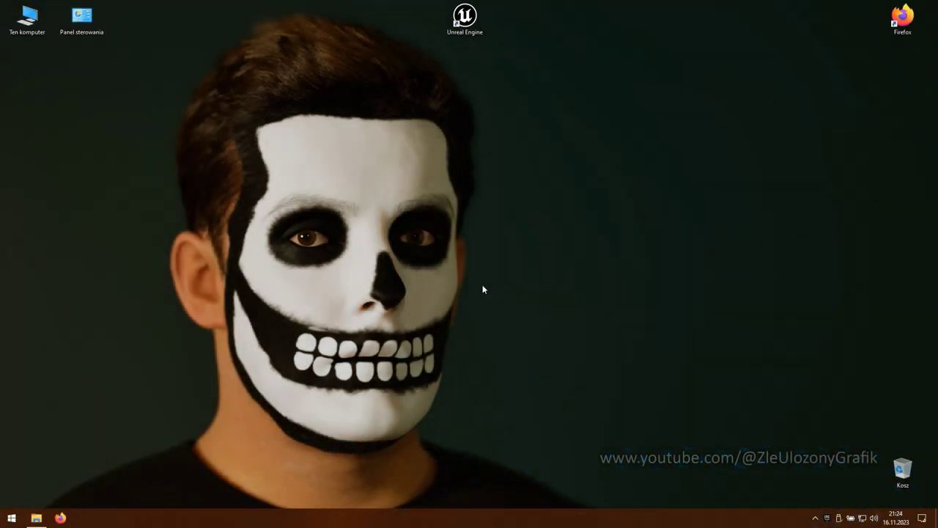
Download the free Visual Studio Community installer from visualstudio.microsoft.com in Firefox, saving VisualStudioSetup.exe to the desktop, and close the browser
double_click(902, 16)
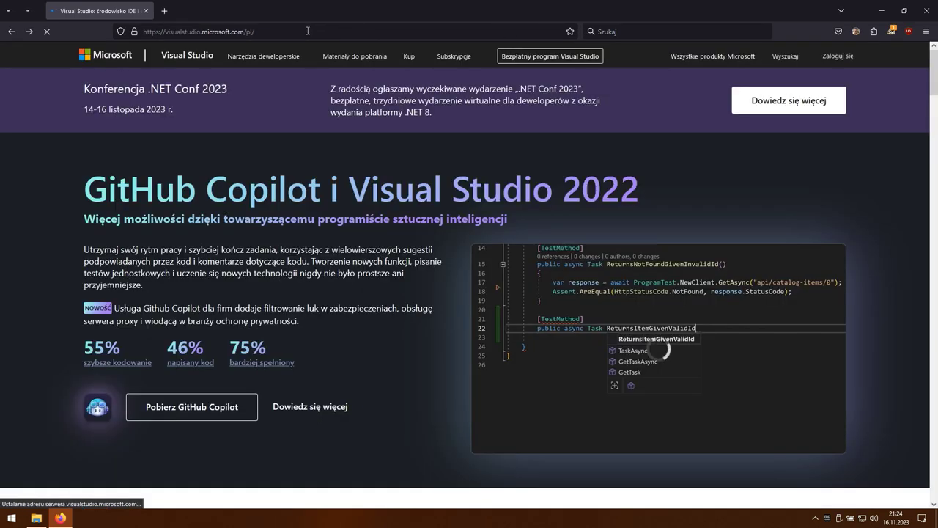
left_click(308, 31)
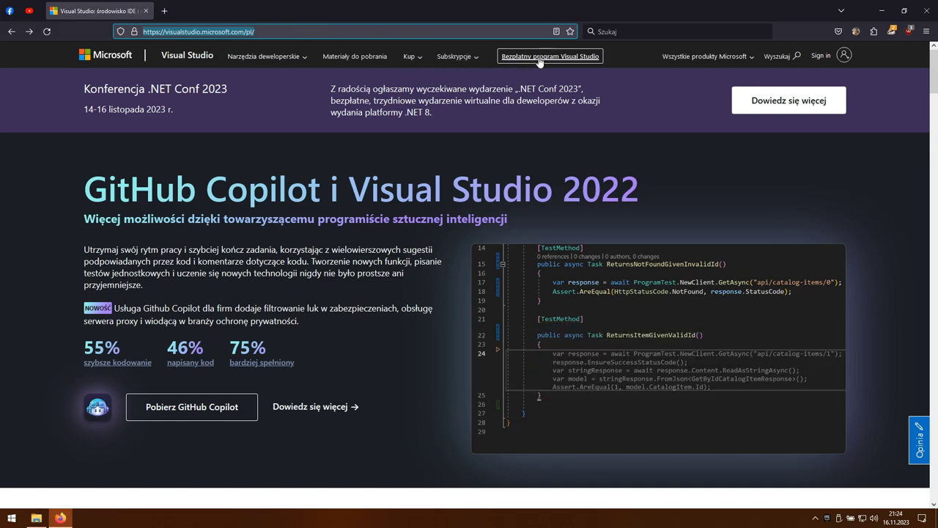
left_click(562, 58)
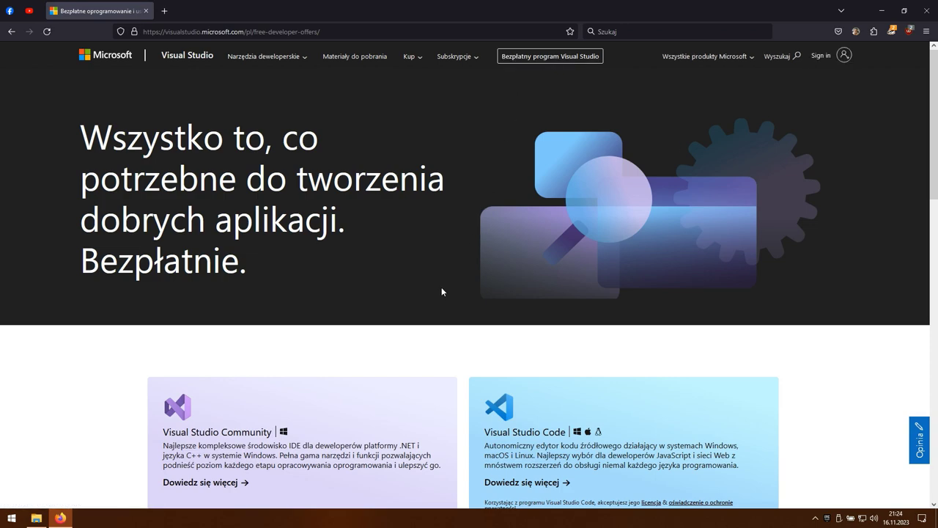
scroll(391, 349, "down", 2)
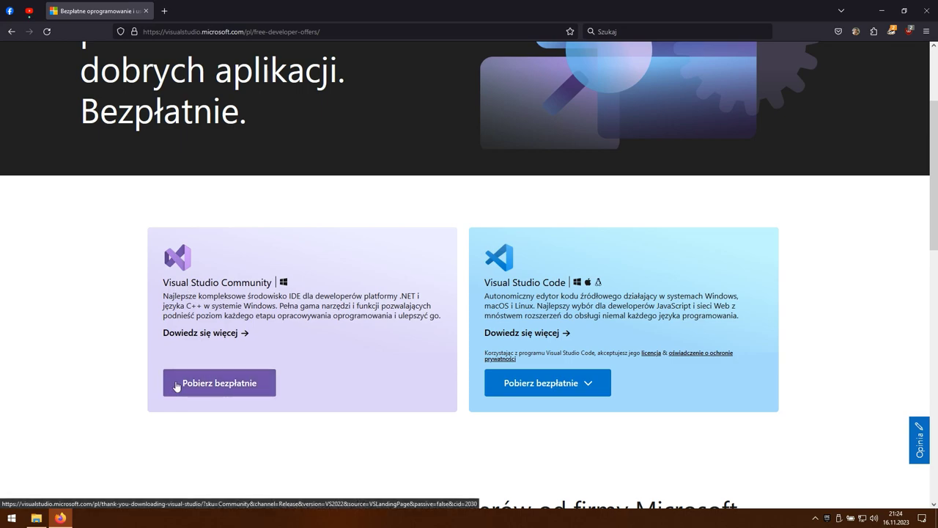
left_click(256, 387)
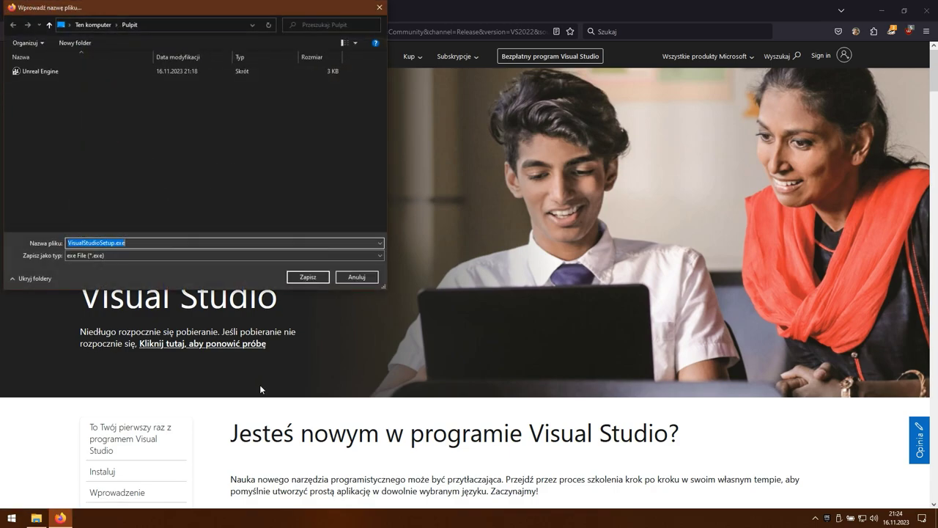
left_click(321, 275)
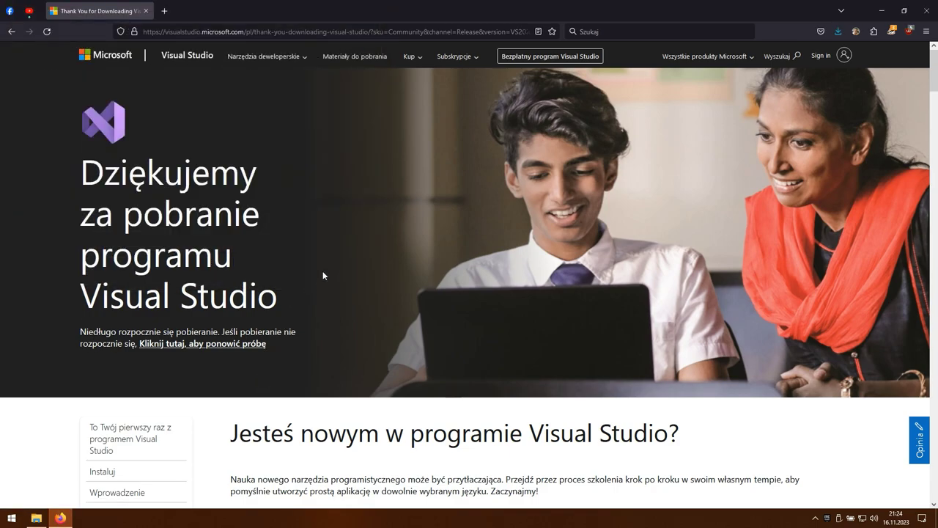
left_click(923, 12)
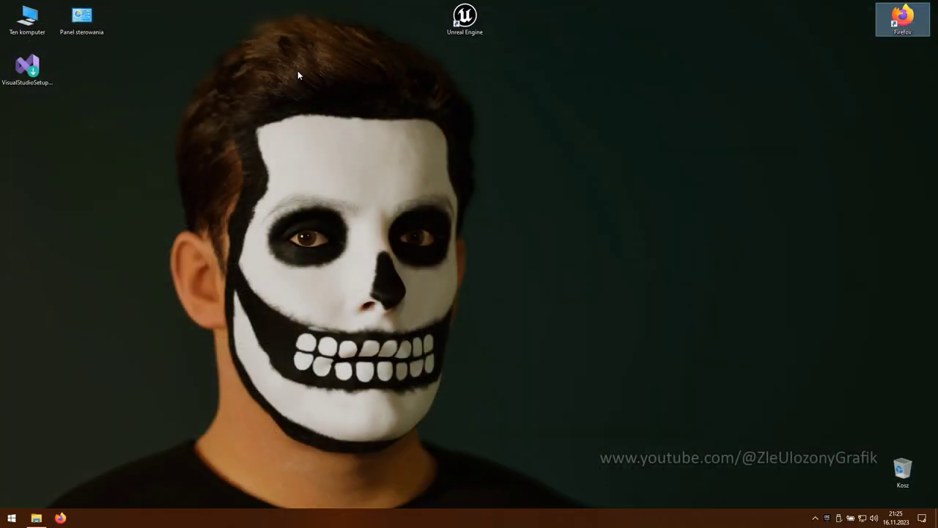
Run VisualStudioSetup.exe from the desktop and continue through the Visual Studio Installer's licence notice
left_click(48, 70)
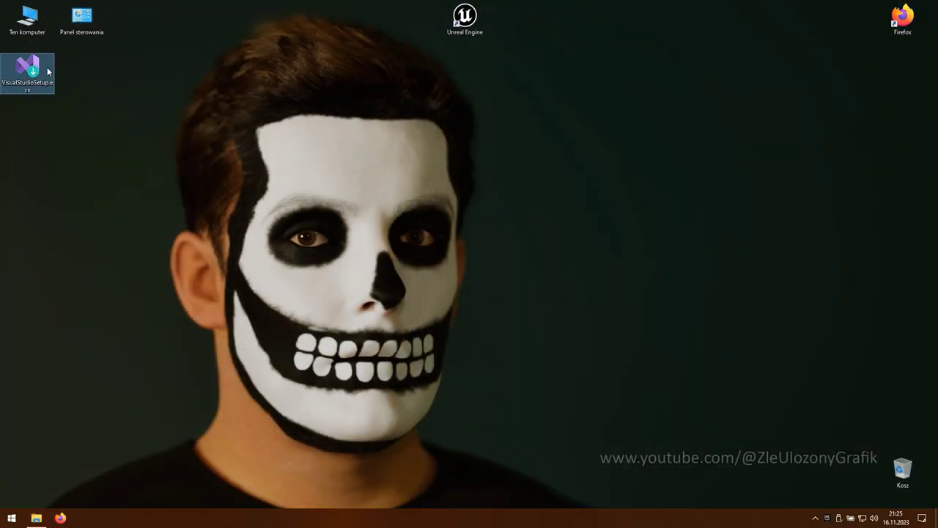
double_click(48, 70)
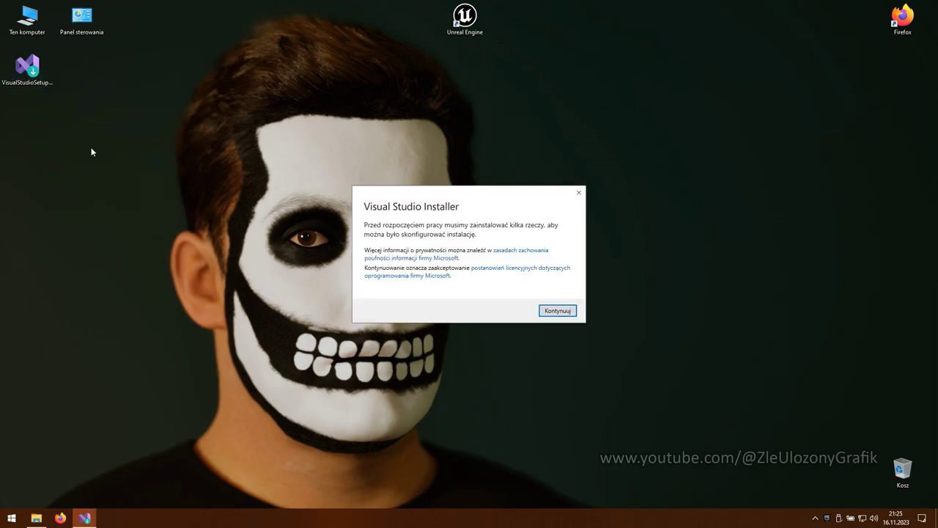
left_click(566, 315)
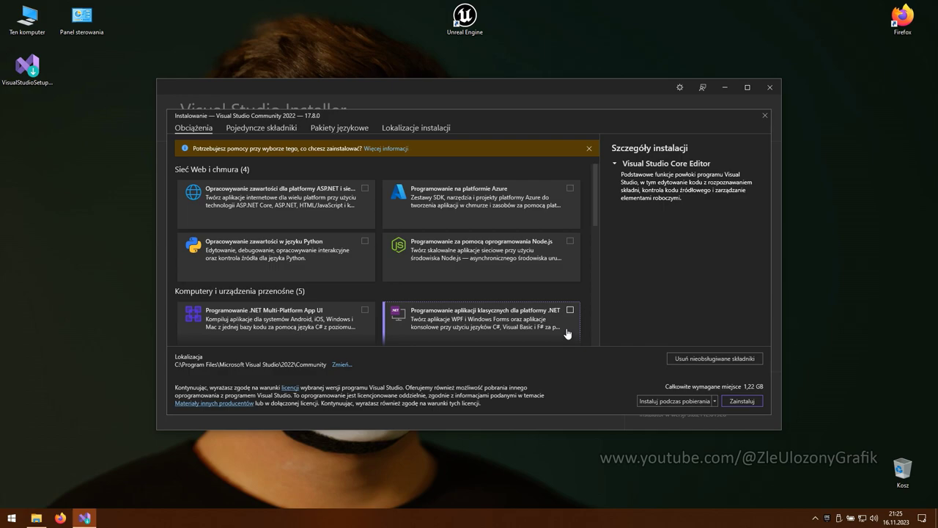
Select the .NET desktop, C++ desktop and C++ game development workloads for Visual Studio Community 2022
scroll(596, 221, "down", 1)
left_click_drag(596, 221, 593, 254)
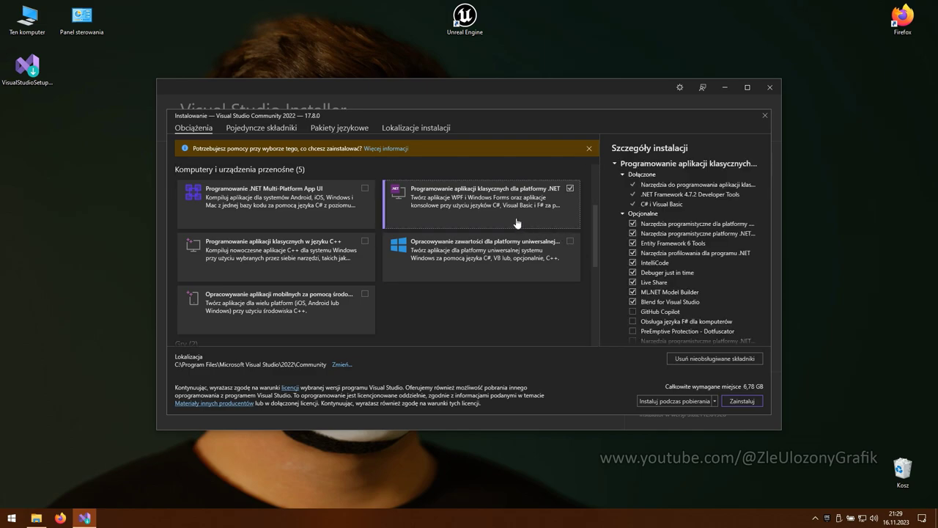
left_click(332, 270)
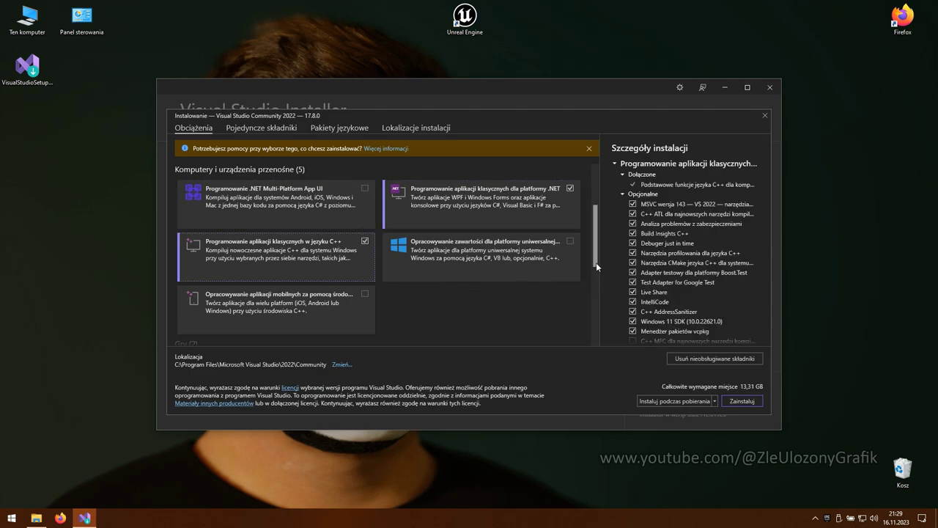
left_click_drag(596, 264, 594, 291)
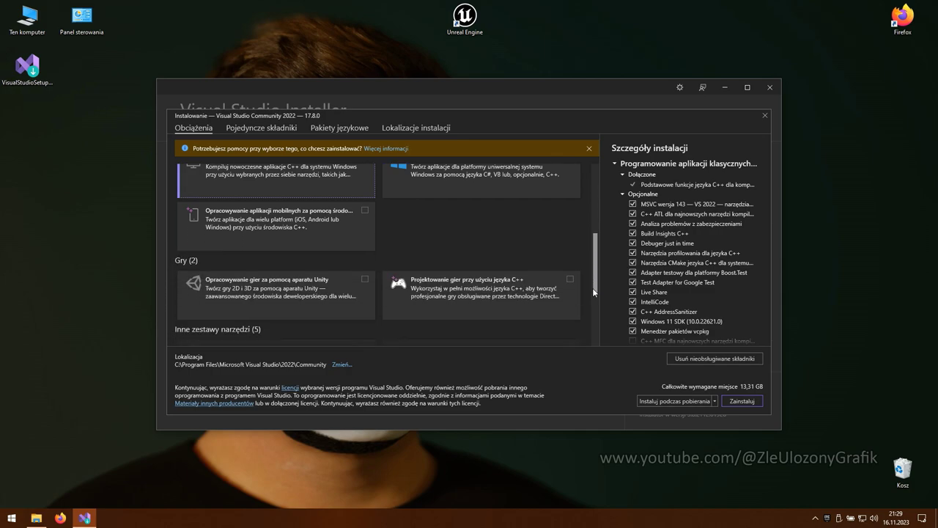
left_click(533, 309)
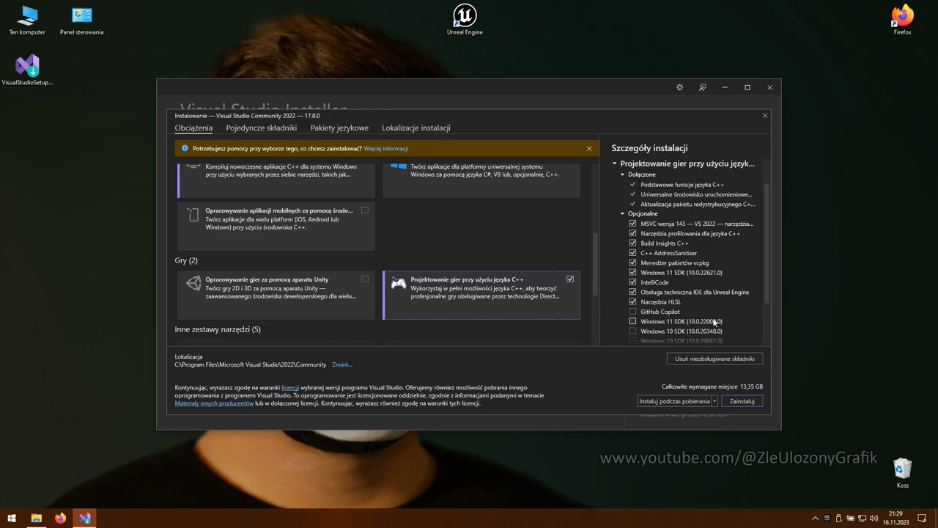
Add the optional Unreal Engine installer and Unreal Engine test adapter components to the C++ game workload and start the installation
left_click_drag(766, 292, 763, 340)
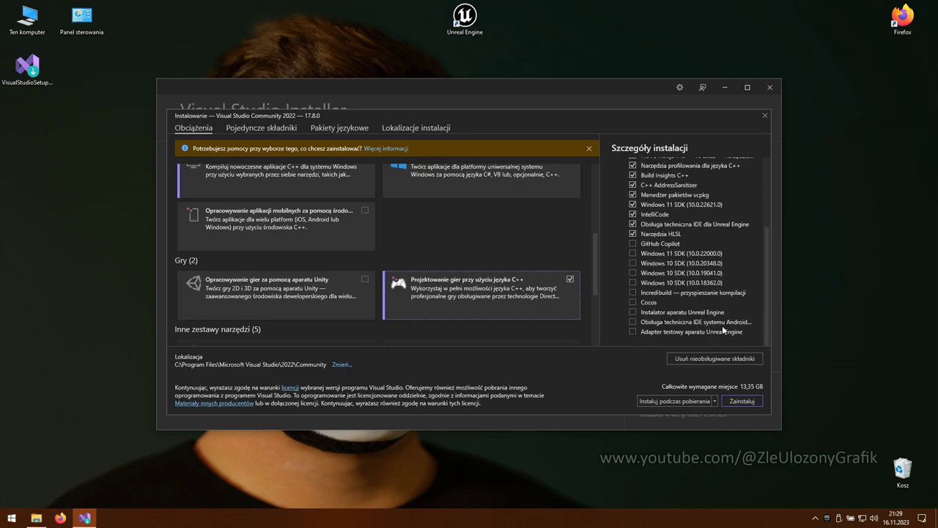
left_click(633, 313)
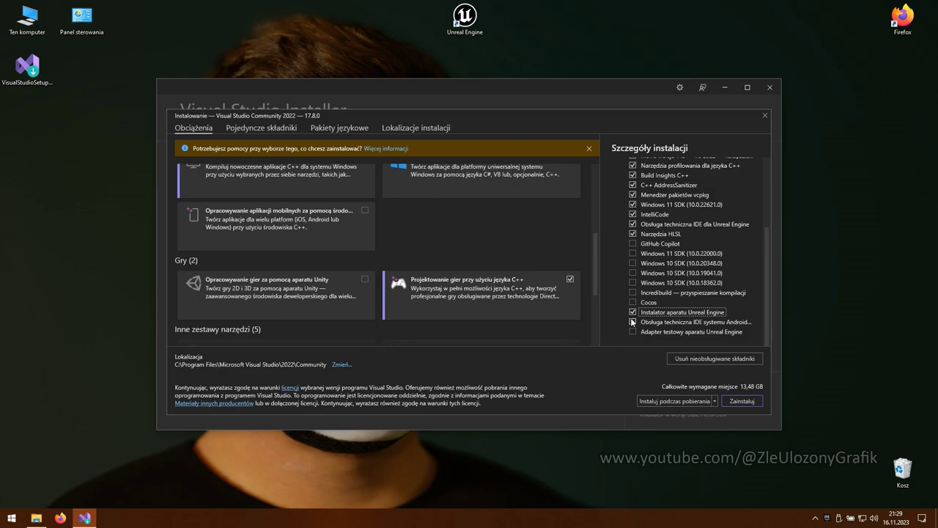
left_click(633, 331)
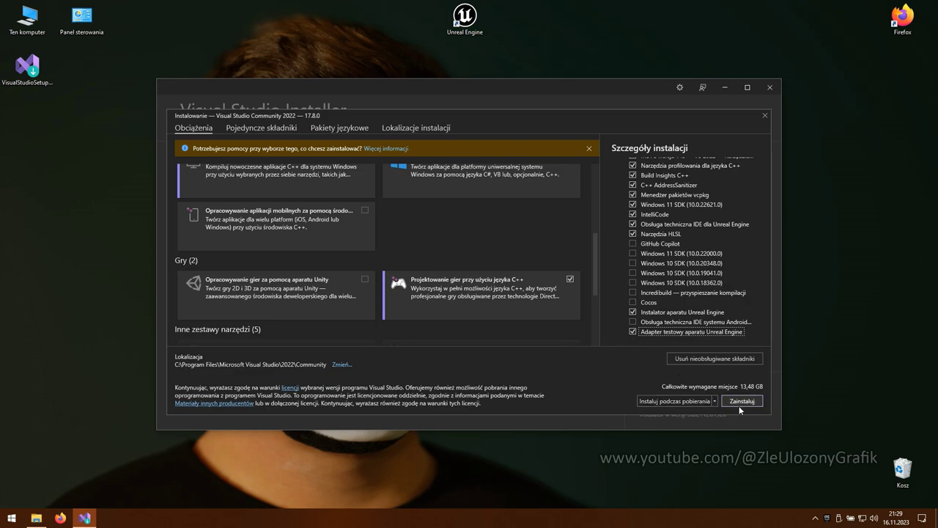
left_click(758, 404)
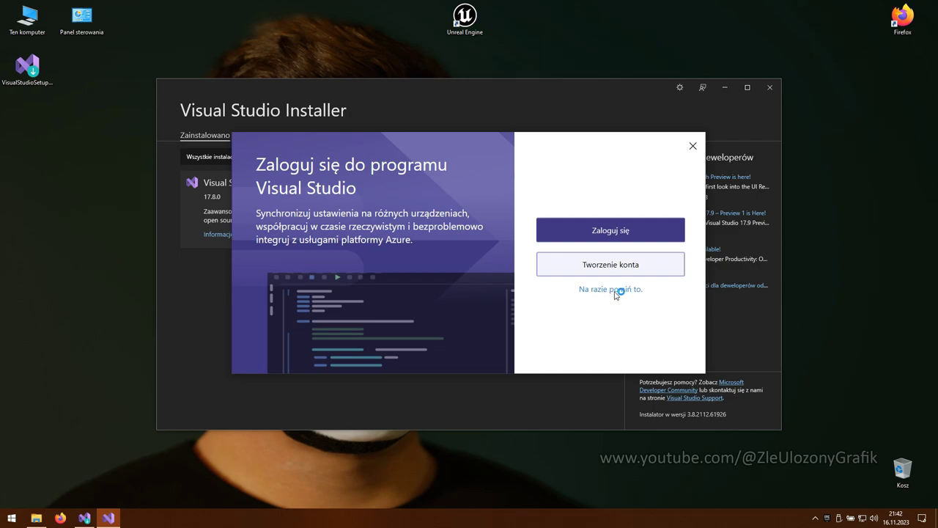
Skip the account sign-in, start Visual Studio with Visual C++ development settings, and close it together with the installer
left_click(638, 291)
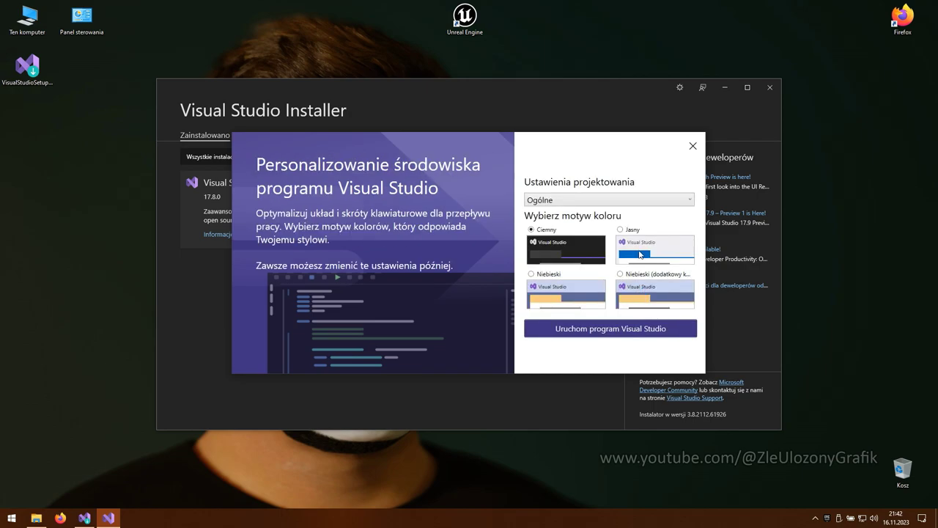
left_click(588, 202)
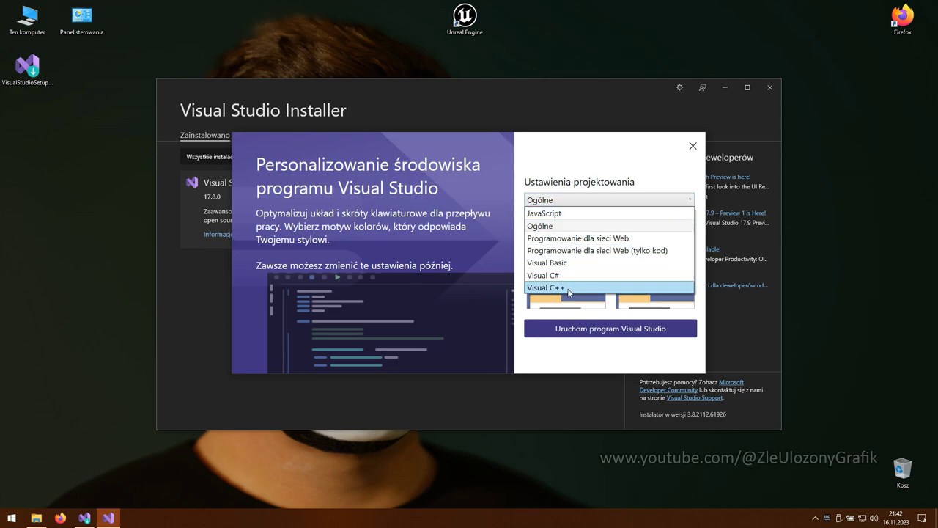
left_click(544, 290)
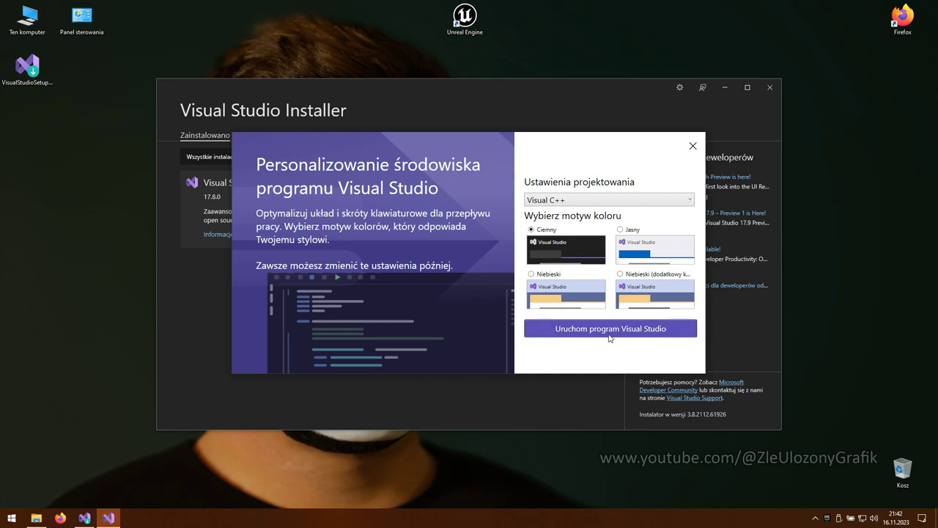
left_click(659, 338)
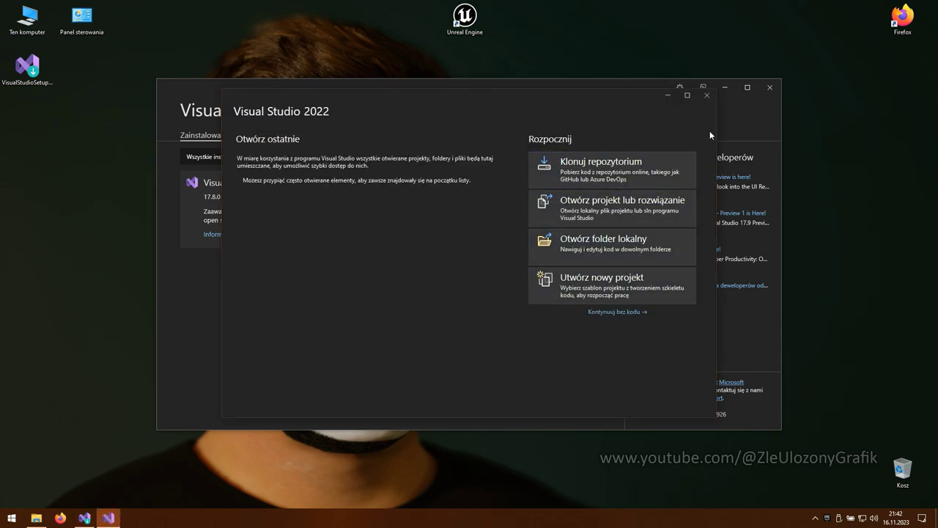
left_click(708, 96)
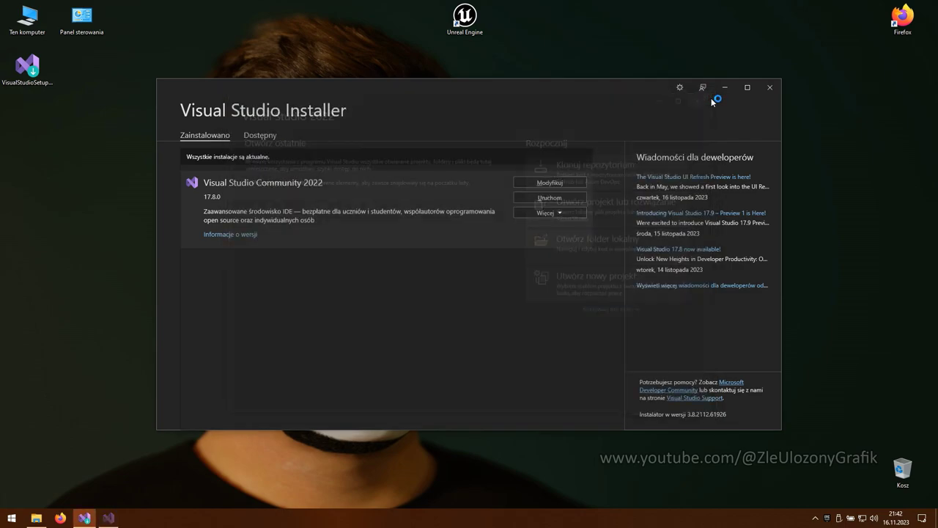
left_click(771, 91)
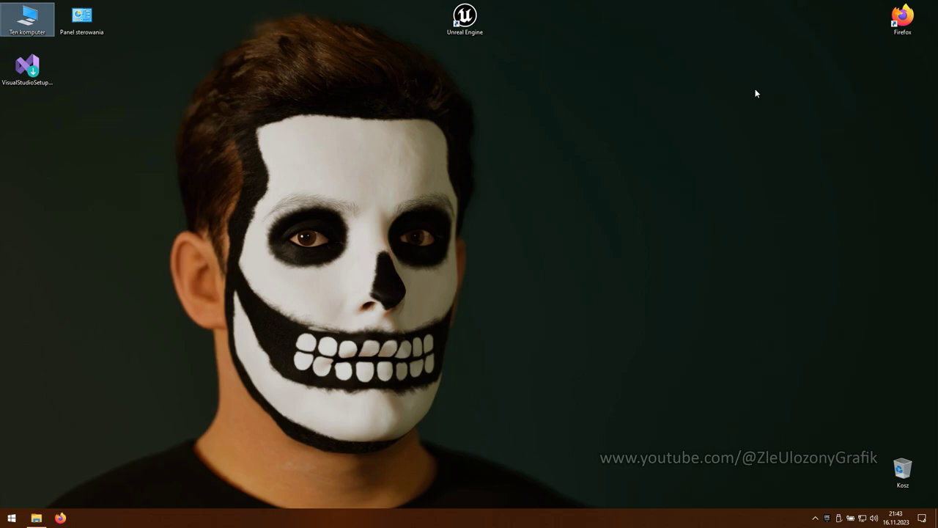
Launch Unreal Engine, create a First Person C++ game project named MyProject in C:\Unreal Projects, and dismiss the new plugins notice
double_click(485, 25)
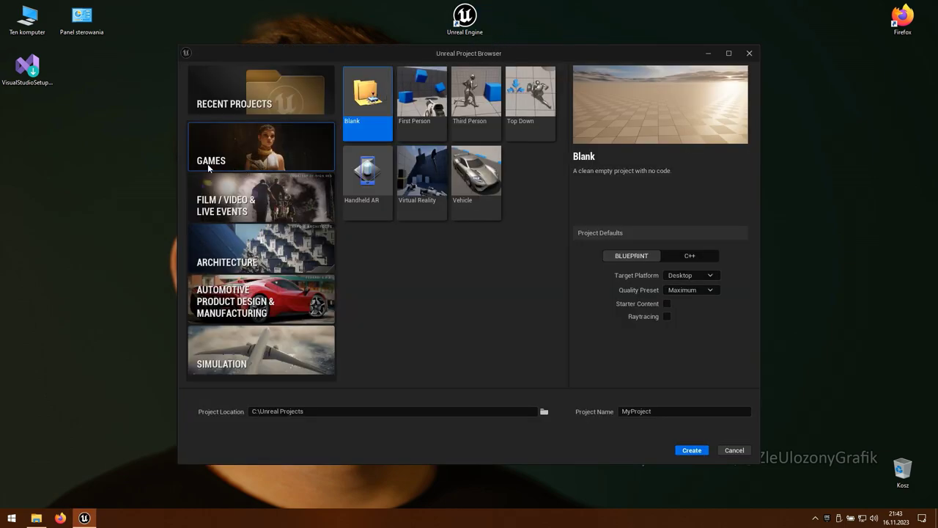
left_click(405, 133)
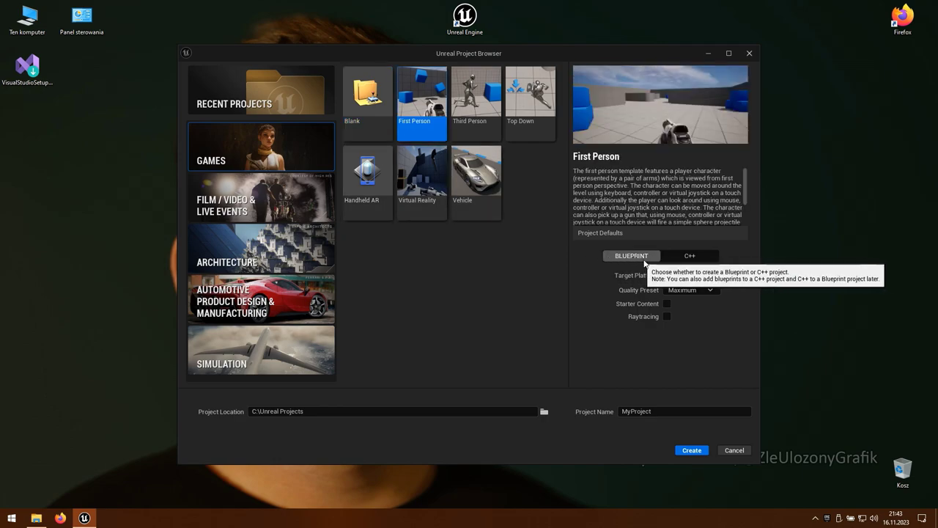
left_click(700, 260)
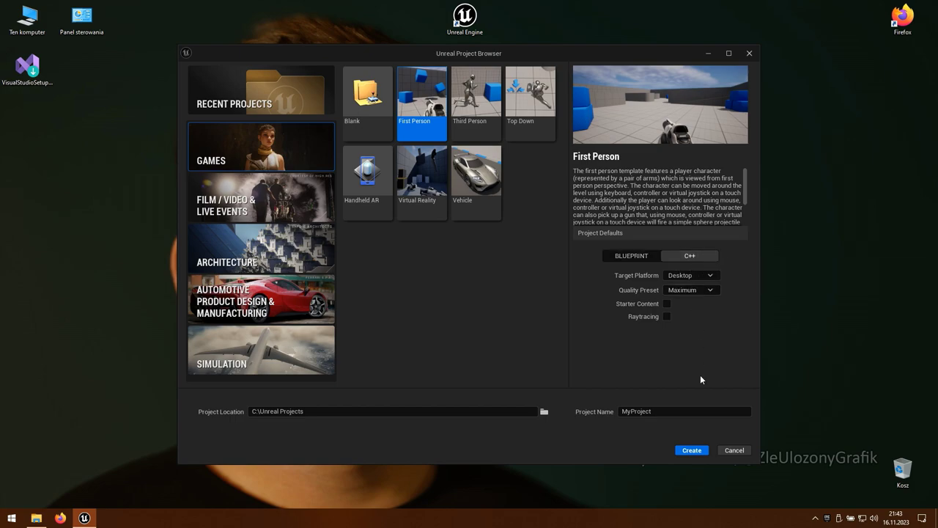
left_click(701, 456)
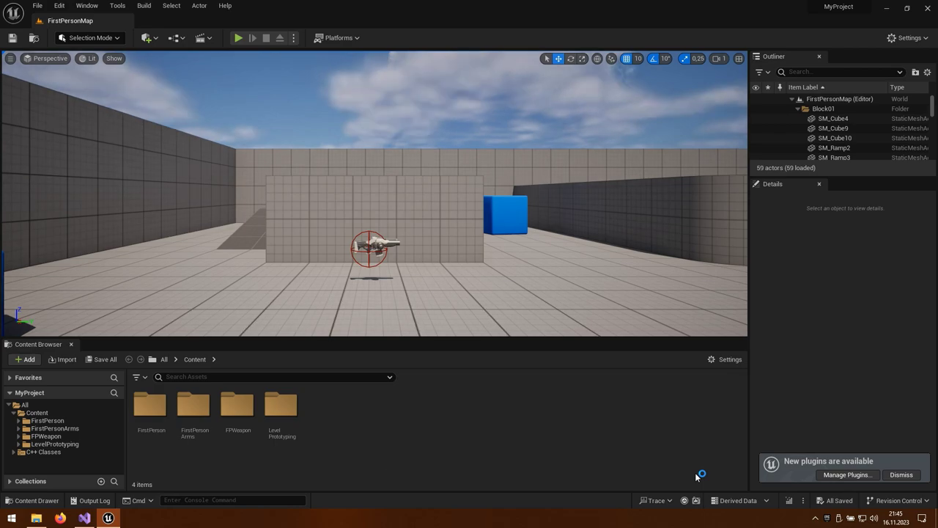
left_click(902, 475)
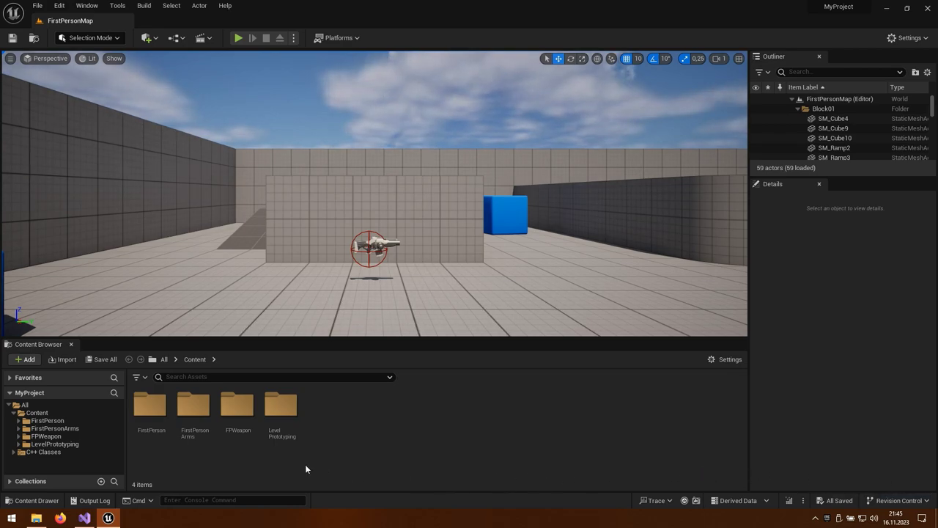
Browse from the All root through C++ Classes to the MyProject folder in the project content
left_click(163, 359)
left_click(150, 399)
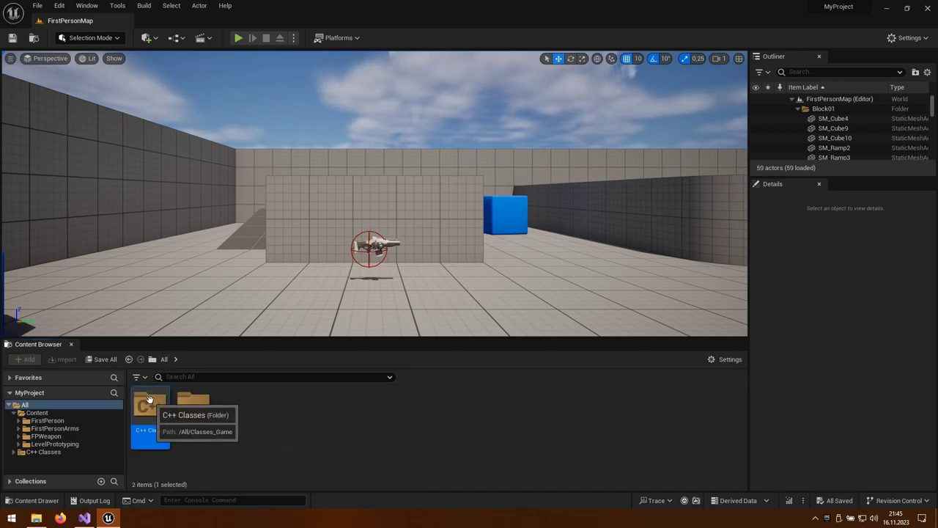
double_click(158, 438)
left_click(158, 437)
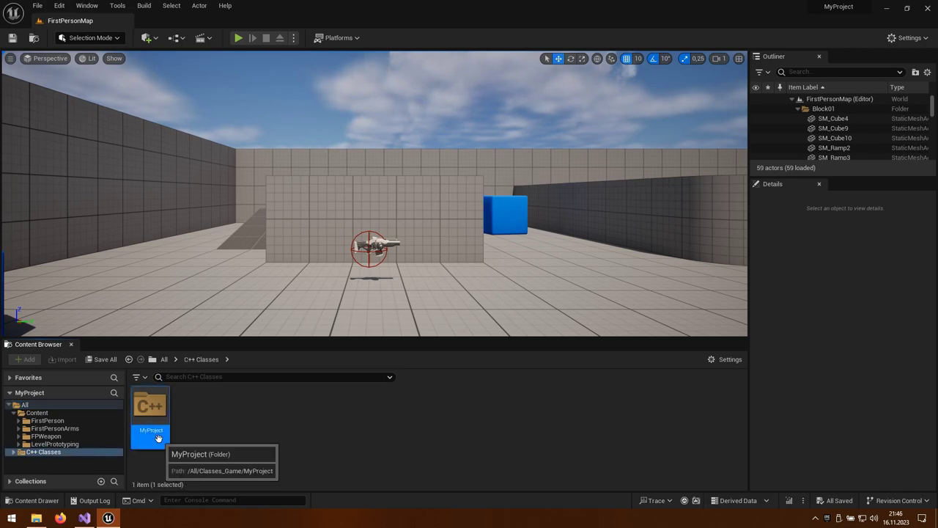
double_click(158, 438)
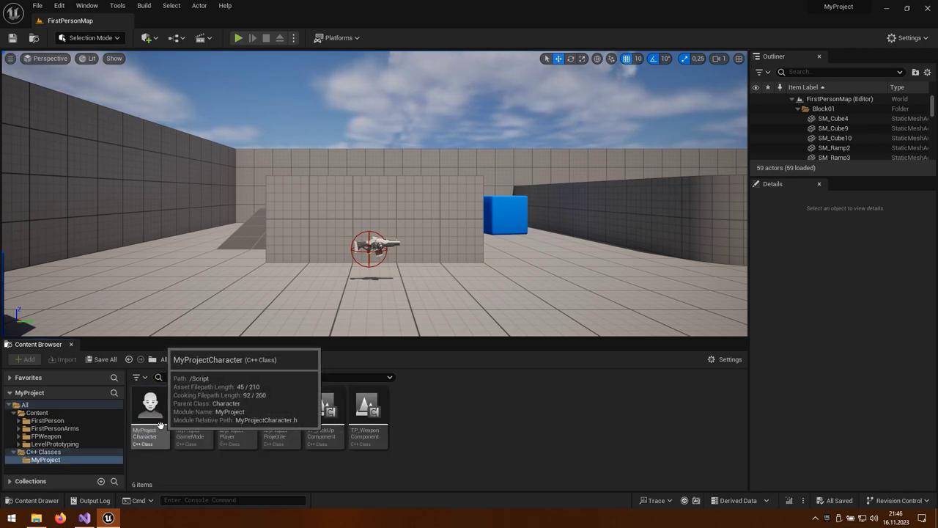
Select the MyProjectCharacter C++ class and switch to Visual Studio to view its source code
left_click(161, 418)
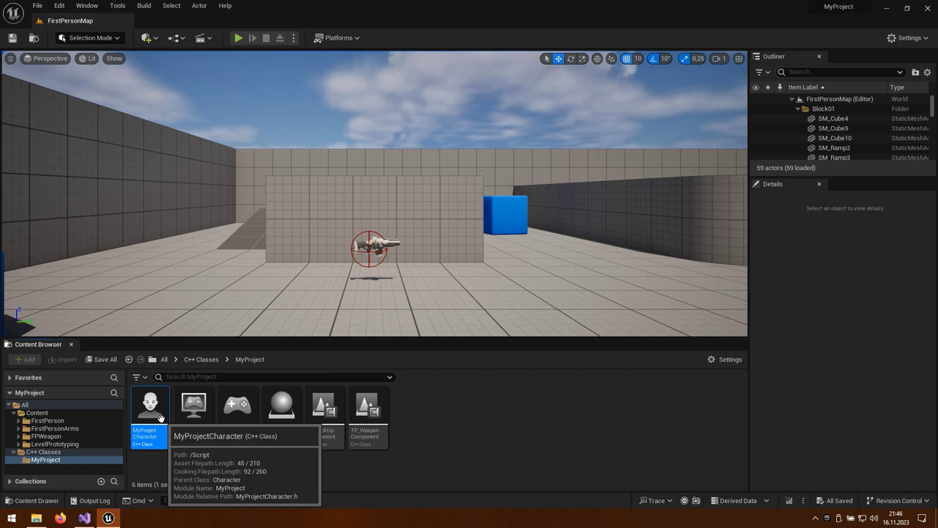
left_click(85, 518)
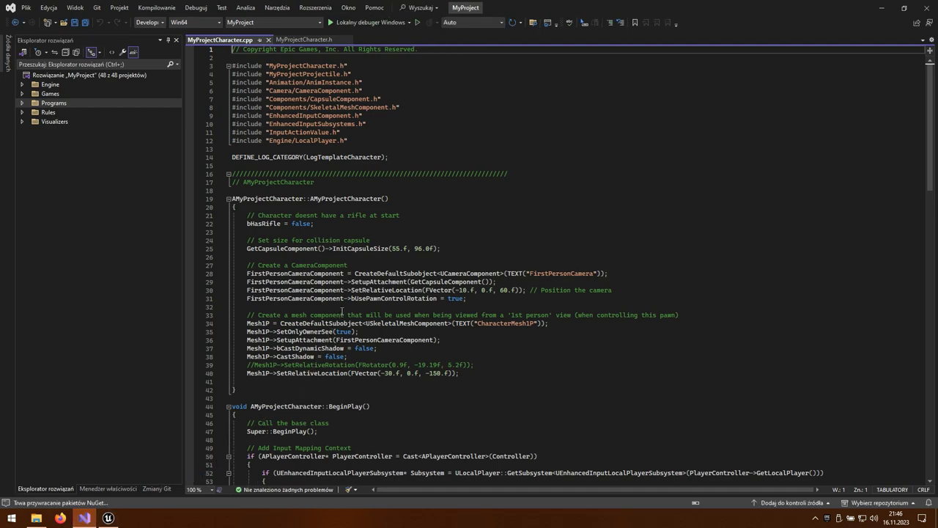
left_click(305, 41)
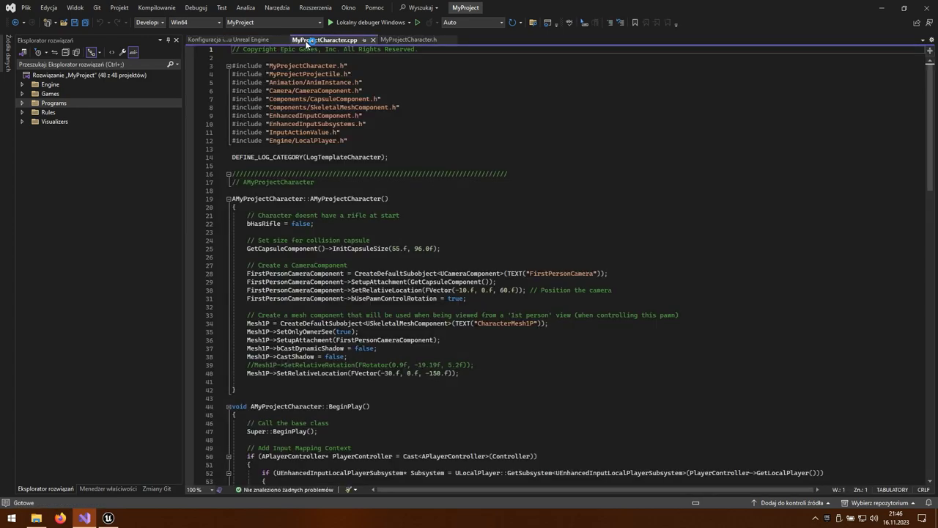
Append // to the slash comment line above the AMyProjectCharacter heading in MyProjectCharacter.cpp and save all files
left_click(508, 173)
type("//")
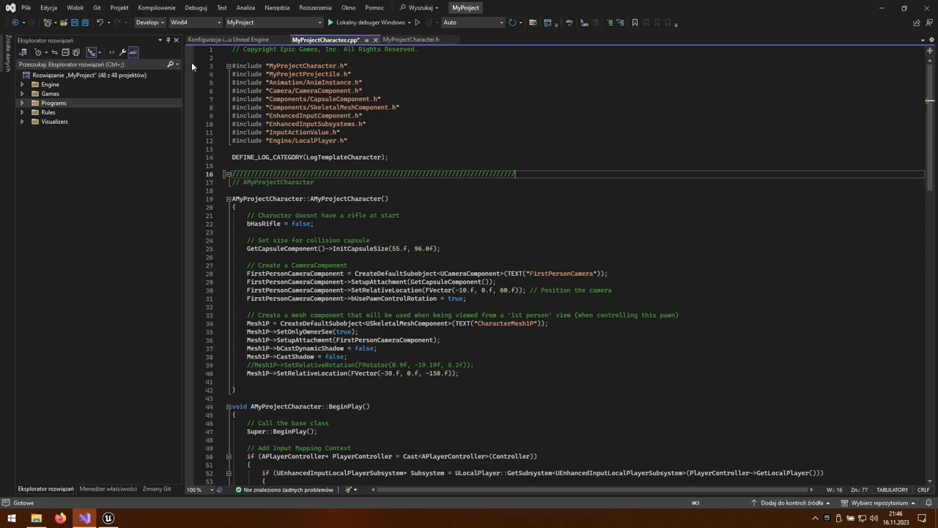
left_click(88, 26)
Switch to Unreal Editor, choose an entry in the compile options, and recompile the project's C++ code
left_click(108, 517)
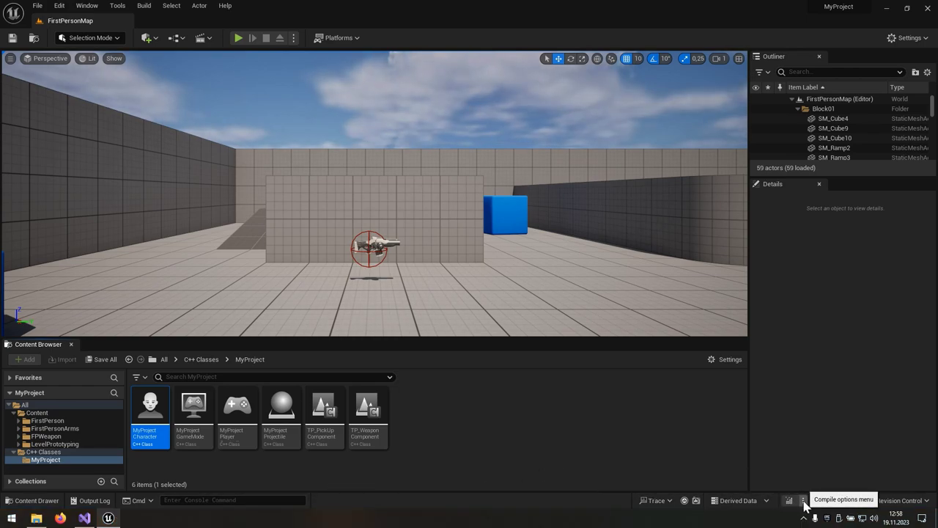
left_click(804, 501)
left_click(813, 438)
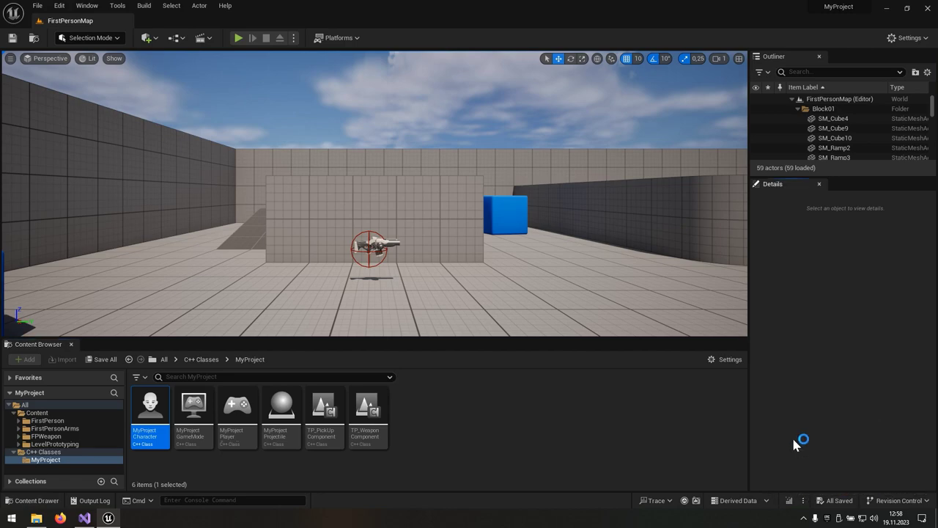
left_click(789, 500)
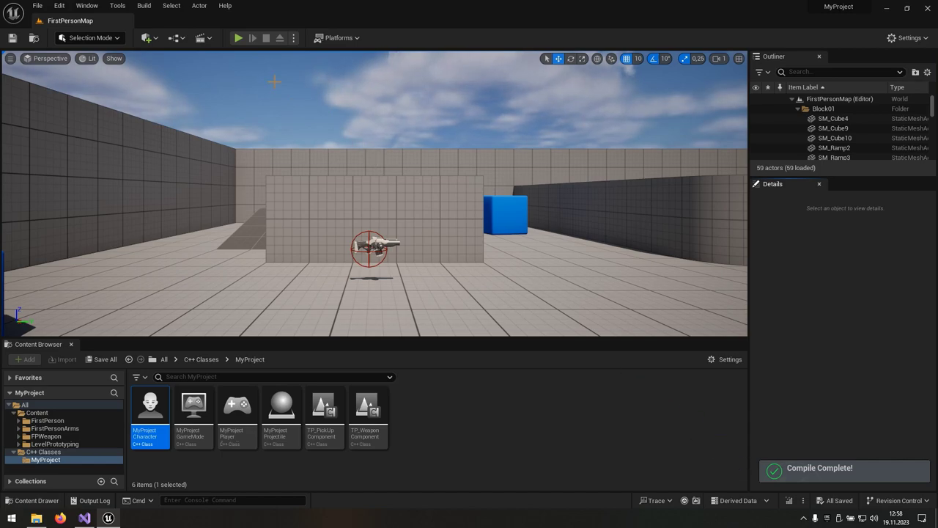
Play the level in the viewport, walk forward to pick up the rifle, fire it, and end the play session
left_click(238, 39)
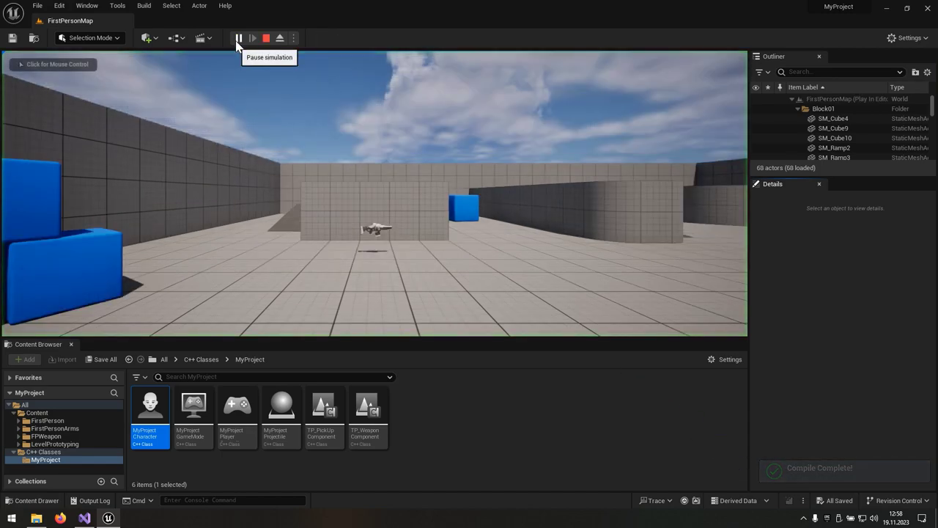
left_click(293, 183)
key("w")
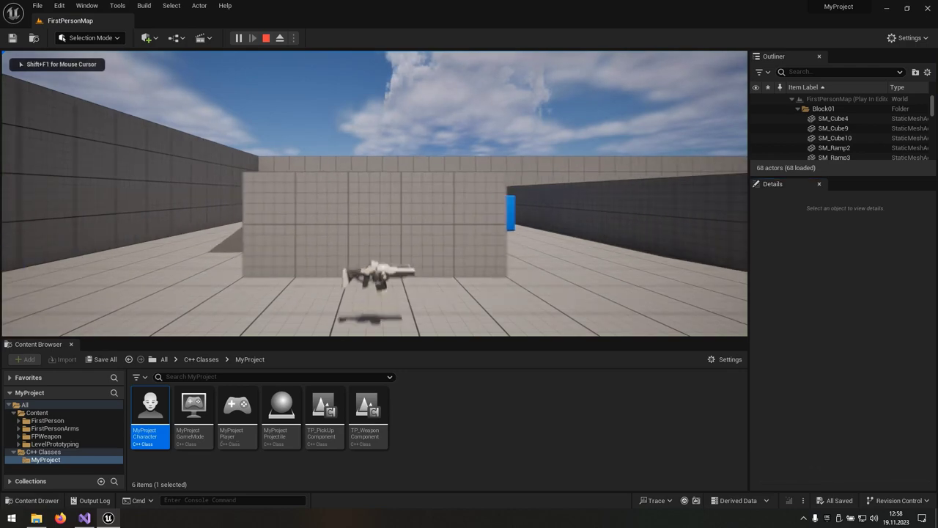
key("w")
left_click(374, 193)
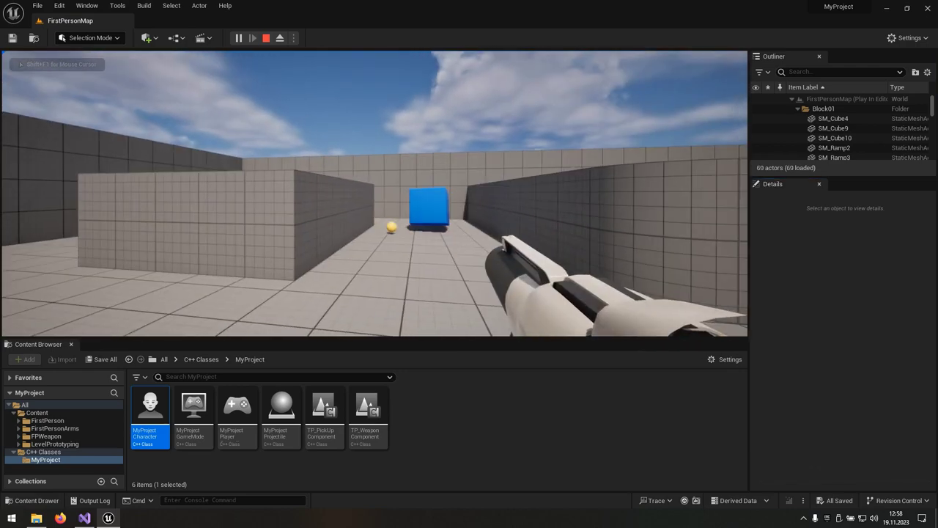
key("Escape")
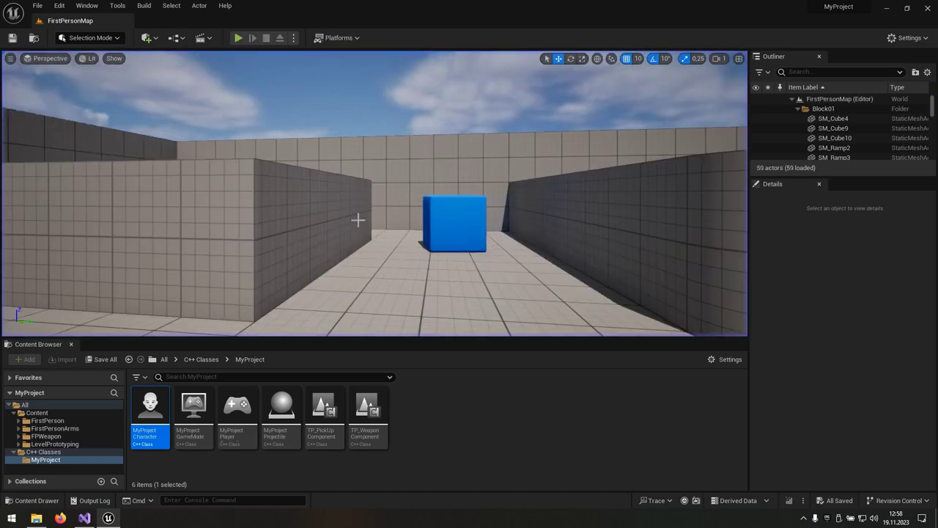
Run the project as a Standalone Game, pick up the rifle, fire it while moving around, and quit the game
left_click(293, 38)
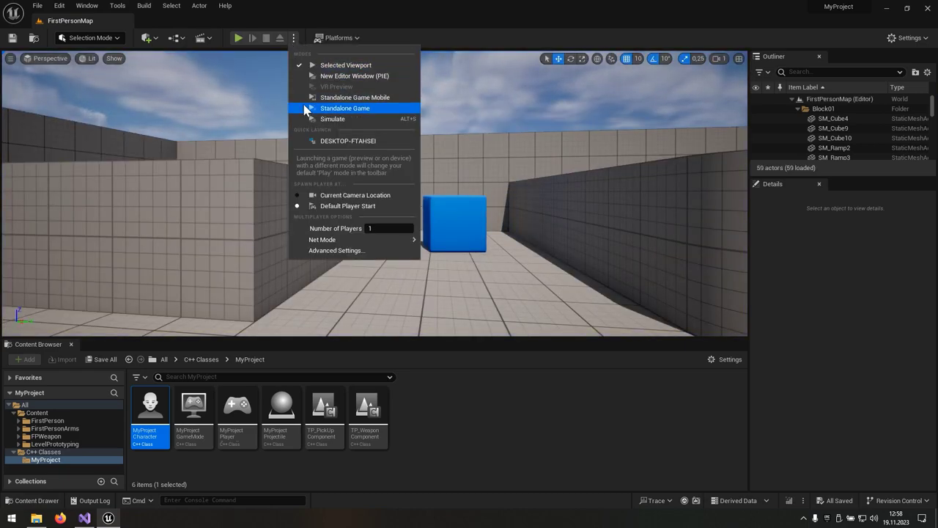
left_click(372, 108)
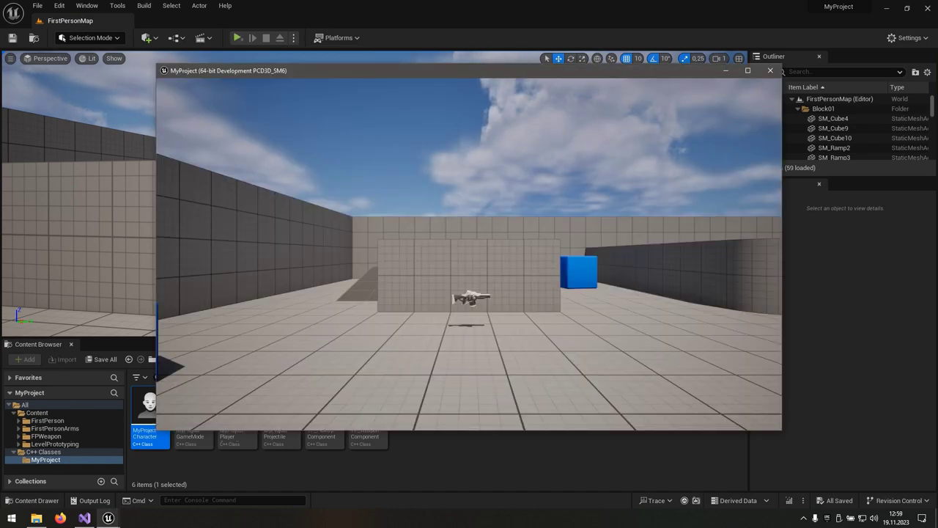
key("w")
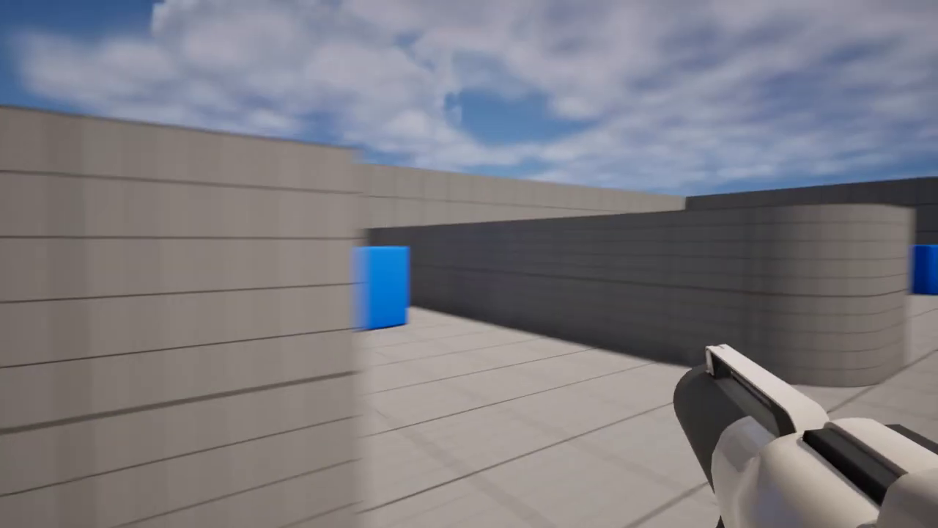
left_click(469, 264)
key("s")
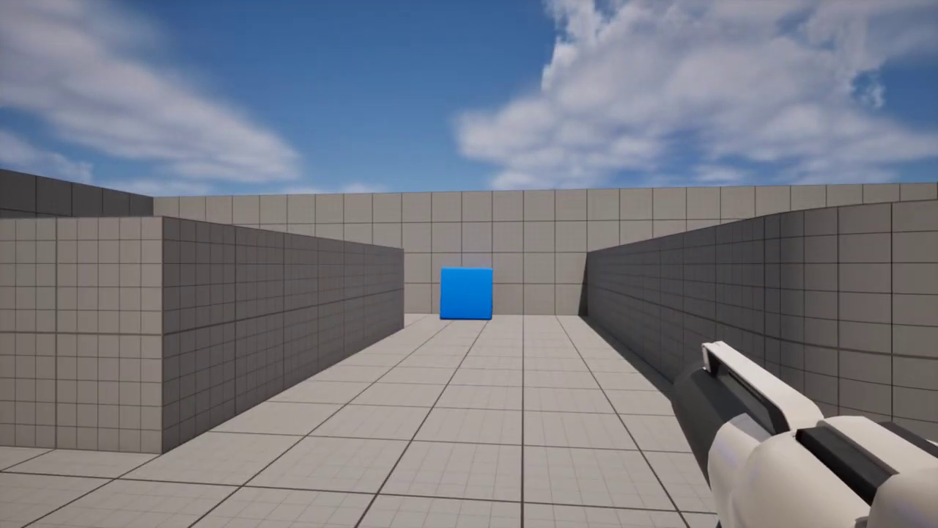
key("Escape")
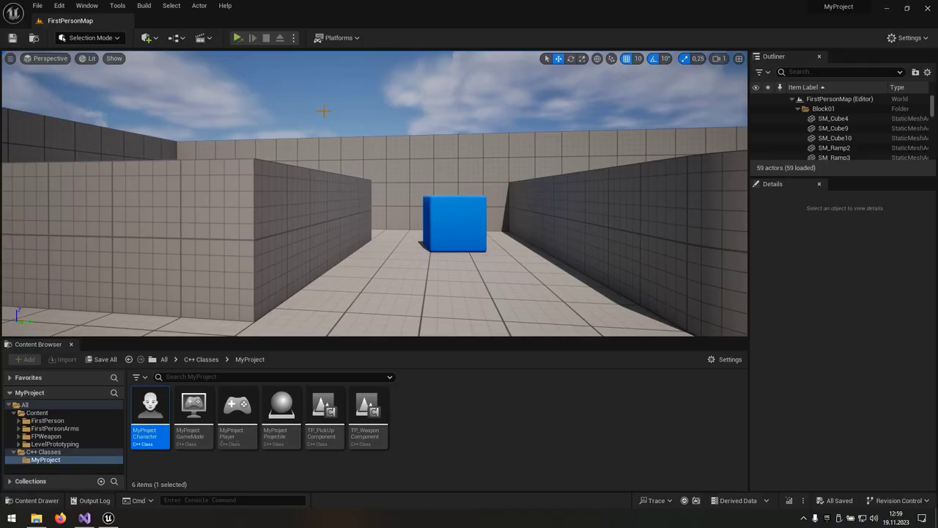
Close Unreal Editor and Visual Studio
left_click(927, 9)
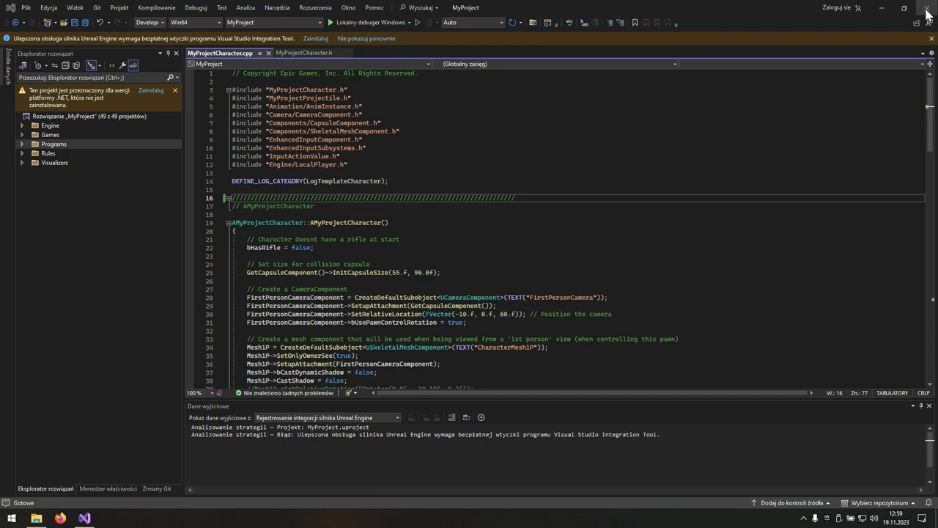
left_click(928, 8)
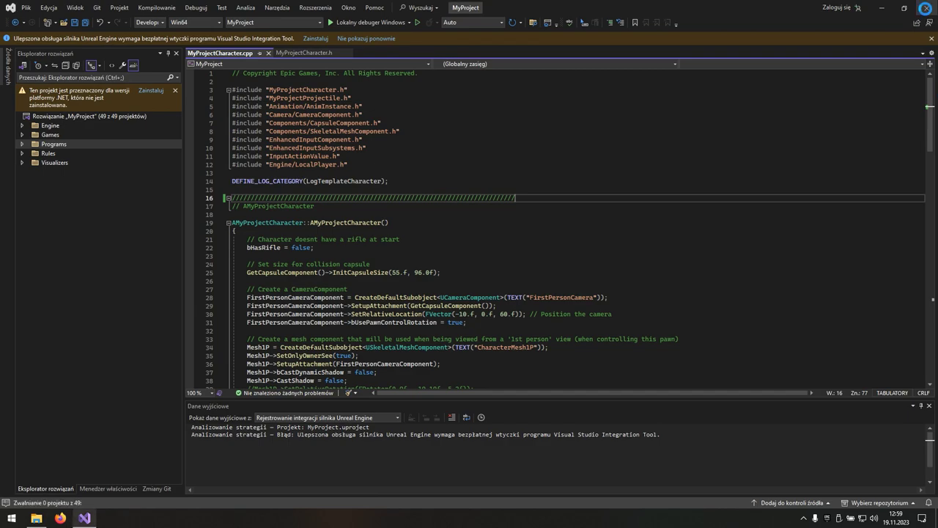